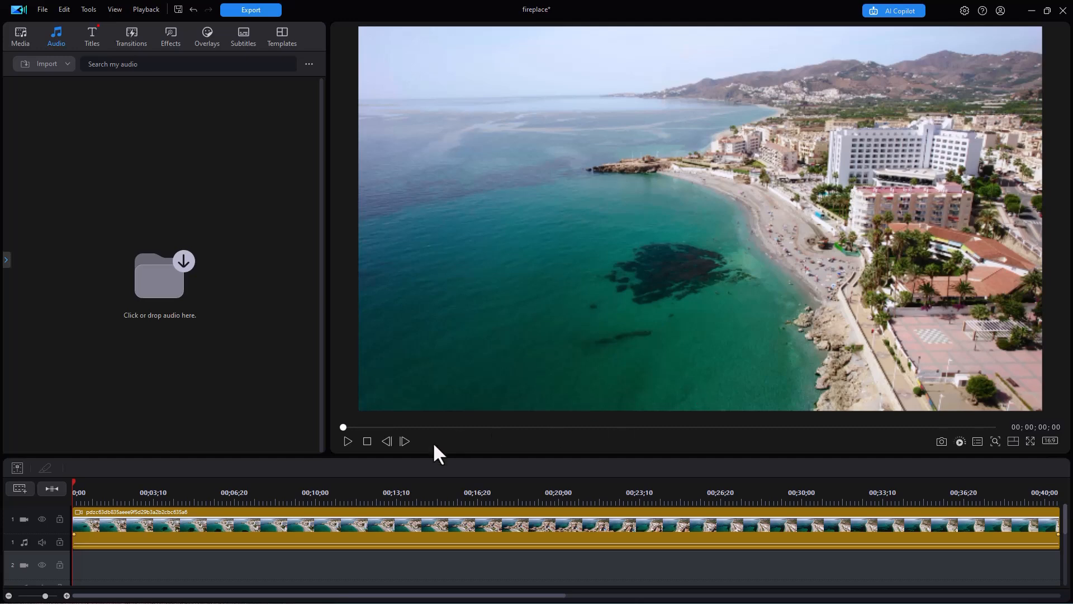
# - Preview the beach clip, then open the AI Music Generator from the Audio library's Music Generator category
pyautogui.click(347, 441)
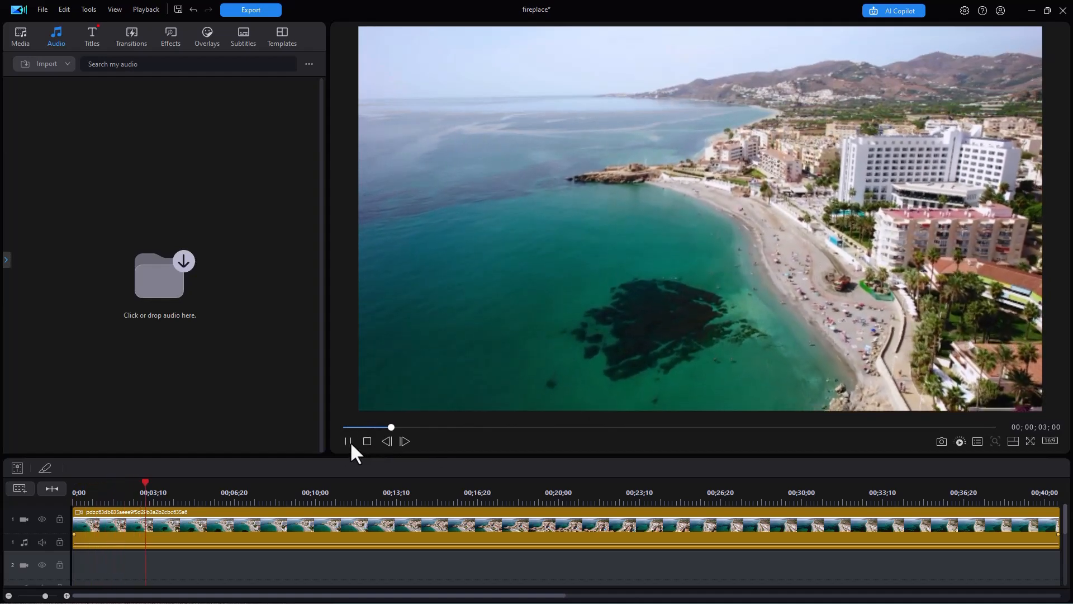
pyautogui.click(348, 441)
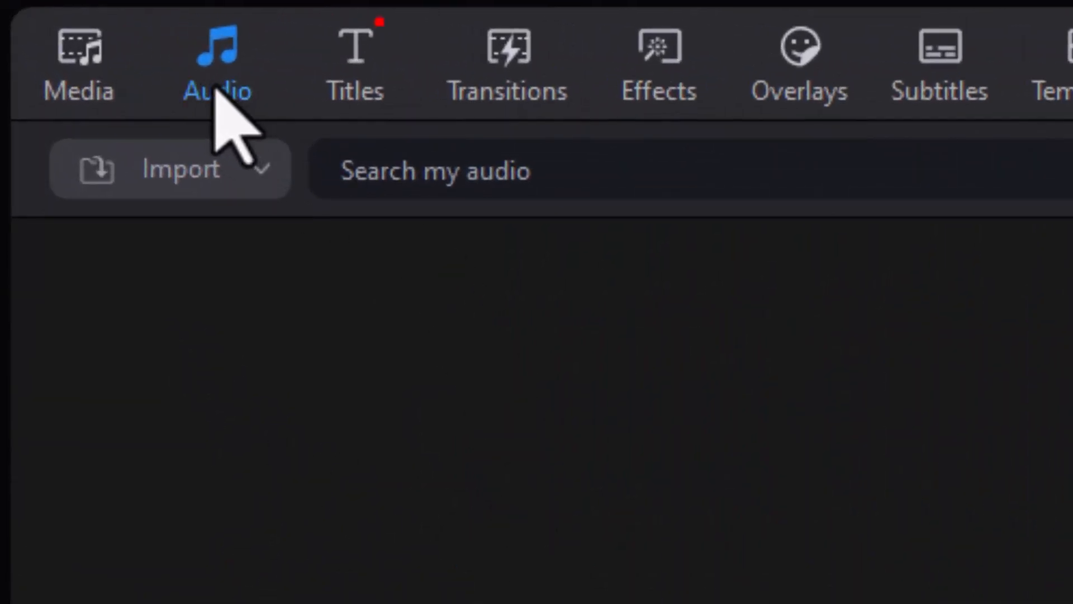
pyautogui.click(217, 92)
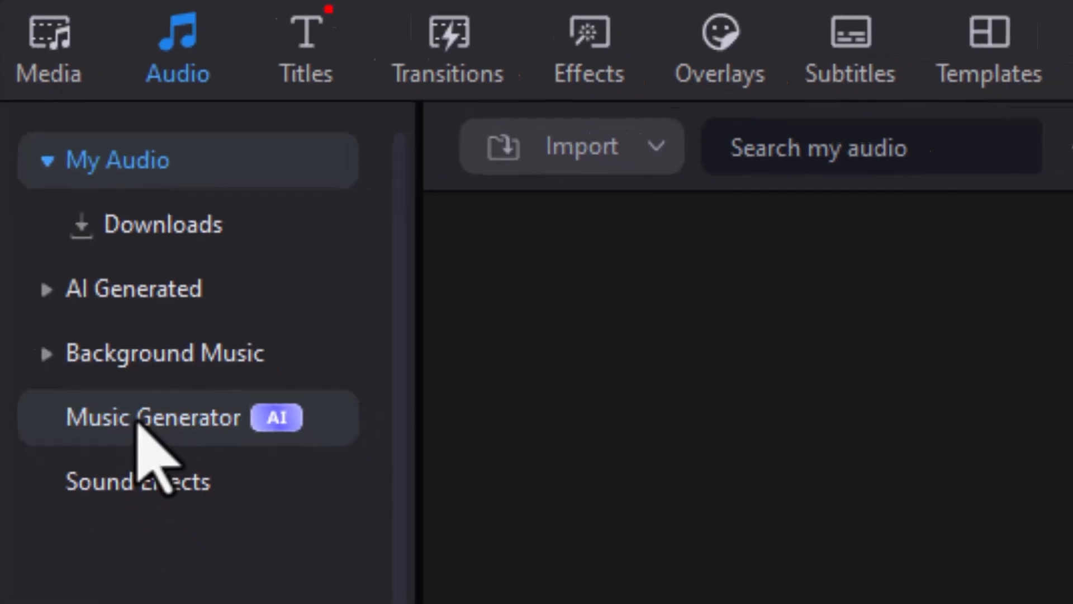
pyautogui.click(178, 460)
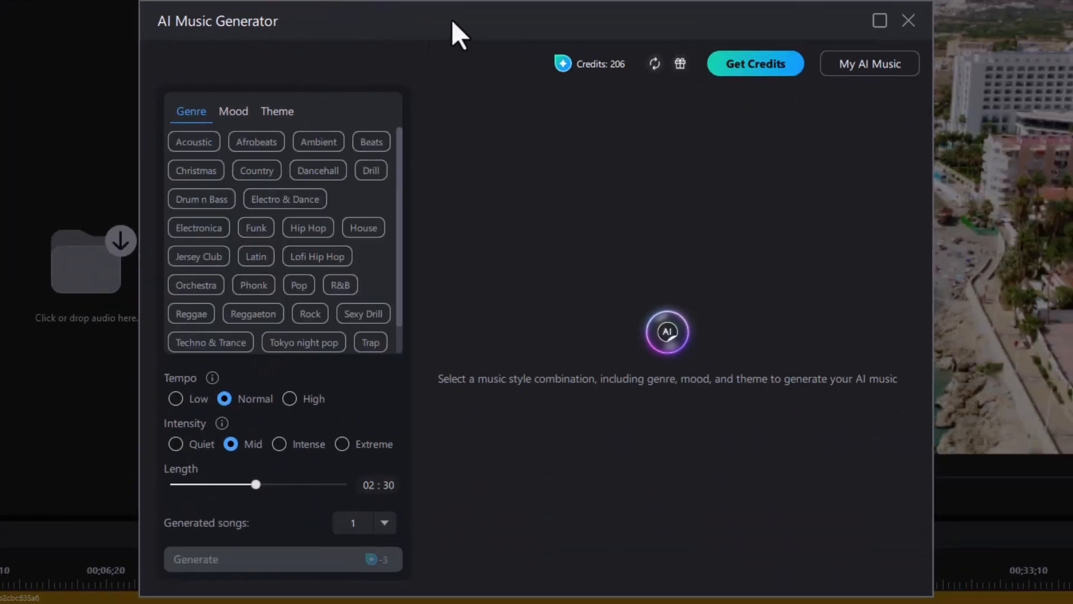
pyautogui.moveTo(453, 23); pyautogui.dragTo(465, 0)
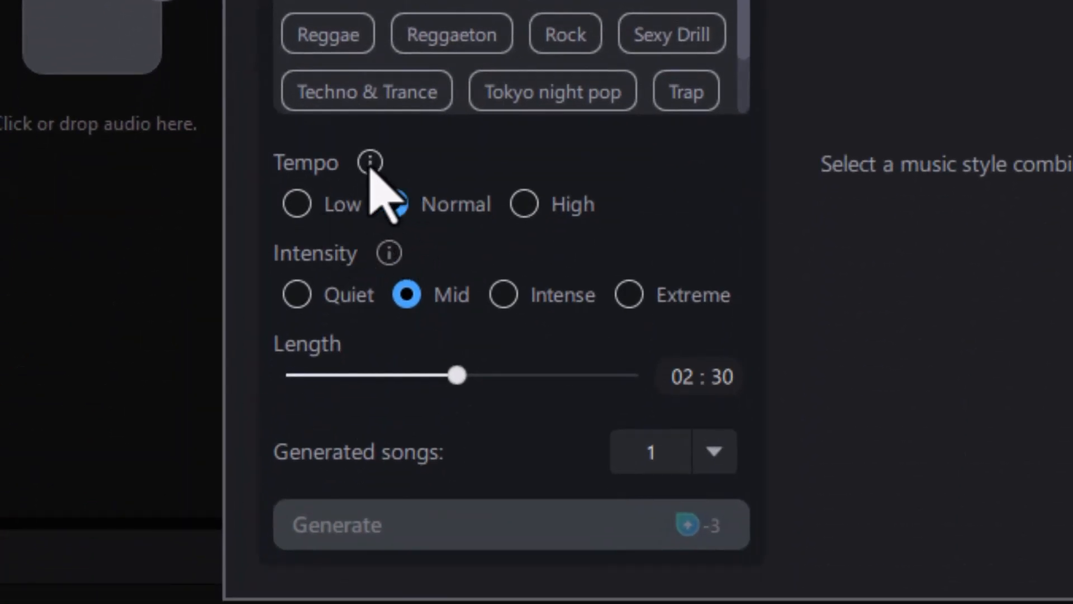
pyautogui.moveTo(370, 164)
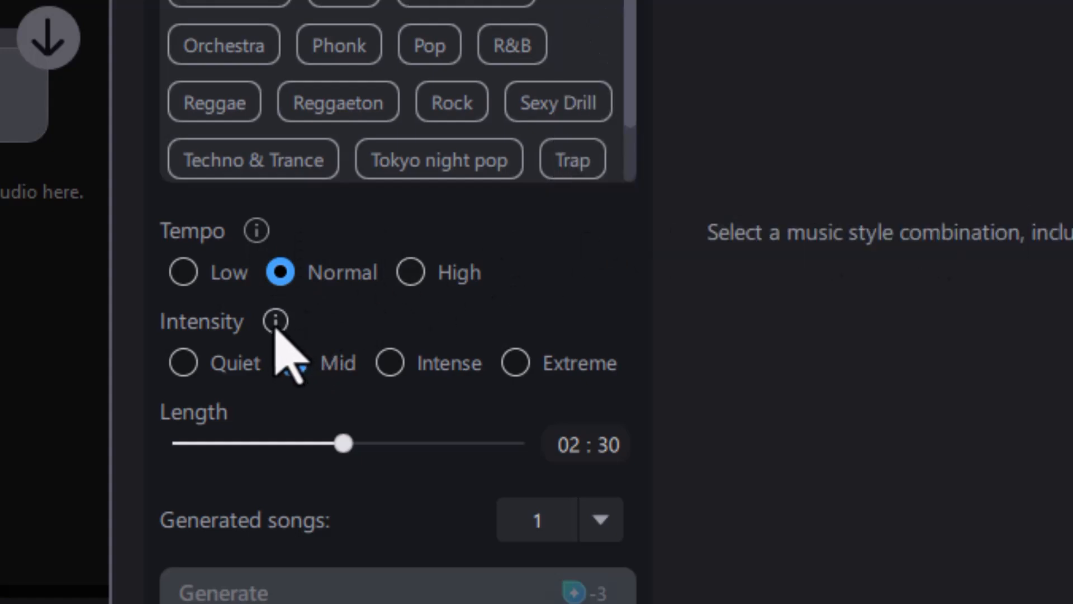
pyautogui.moveTo(276, 329)
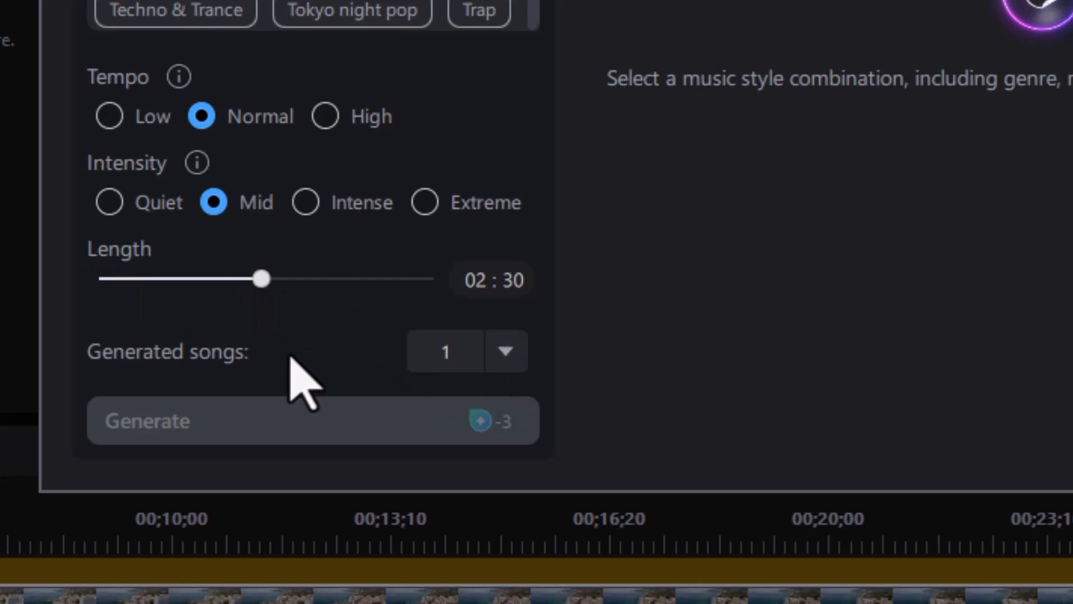
# - Set the generator to produce 2 songs at the maximum 05:00 length
pyautogui.click(510, 351)
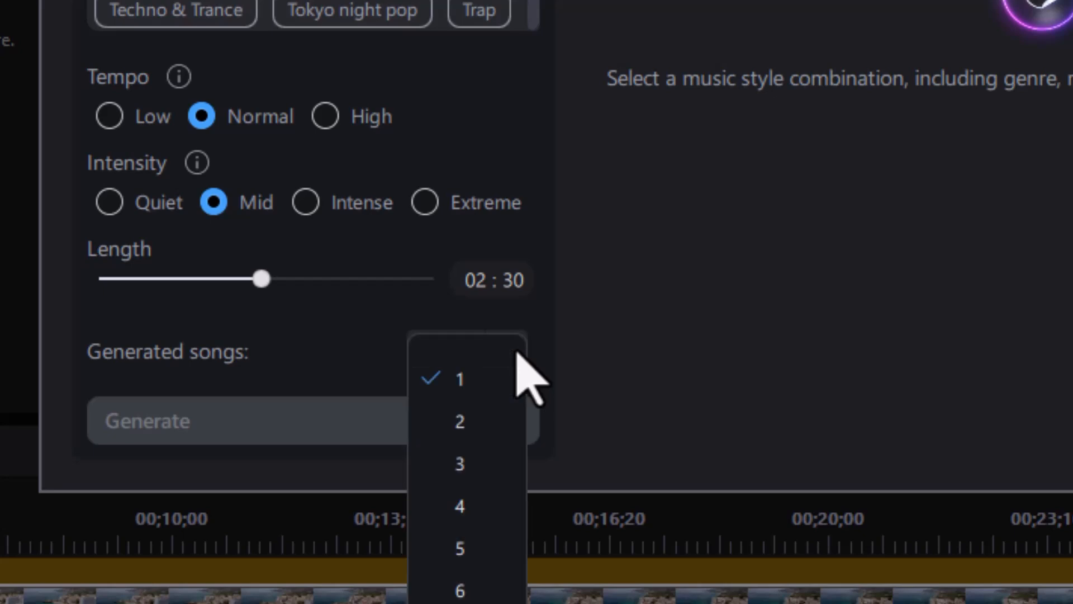
pyautogui.click(474, 425)
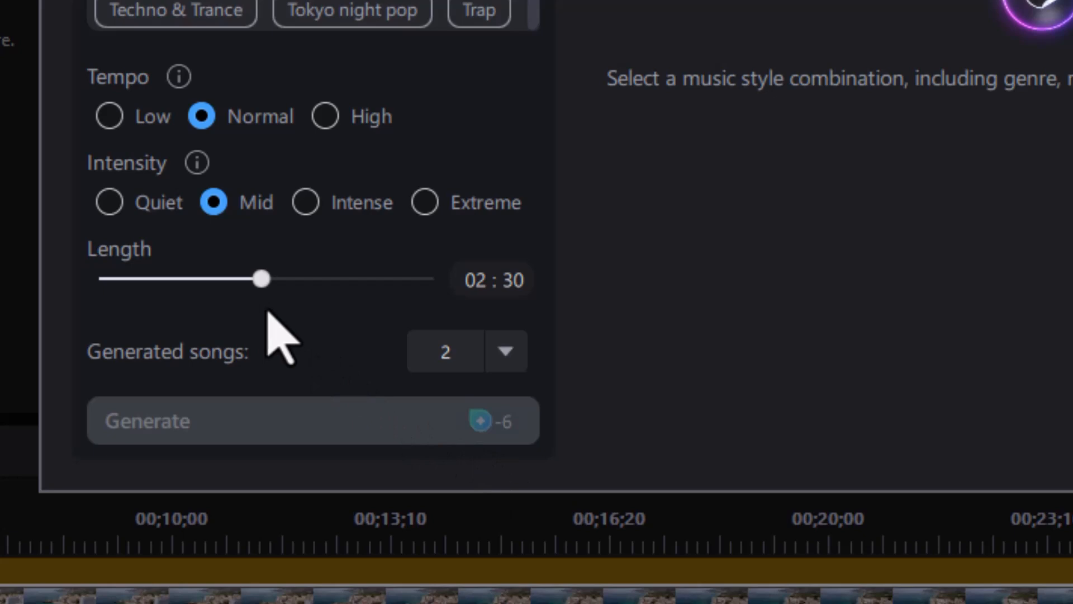
pyautogui.click(428, 281)
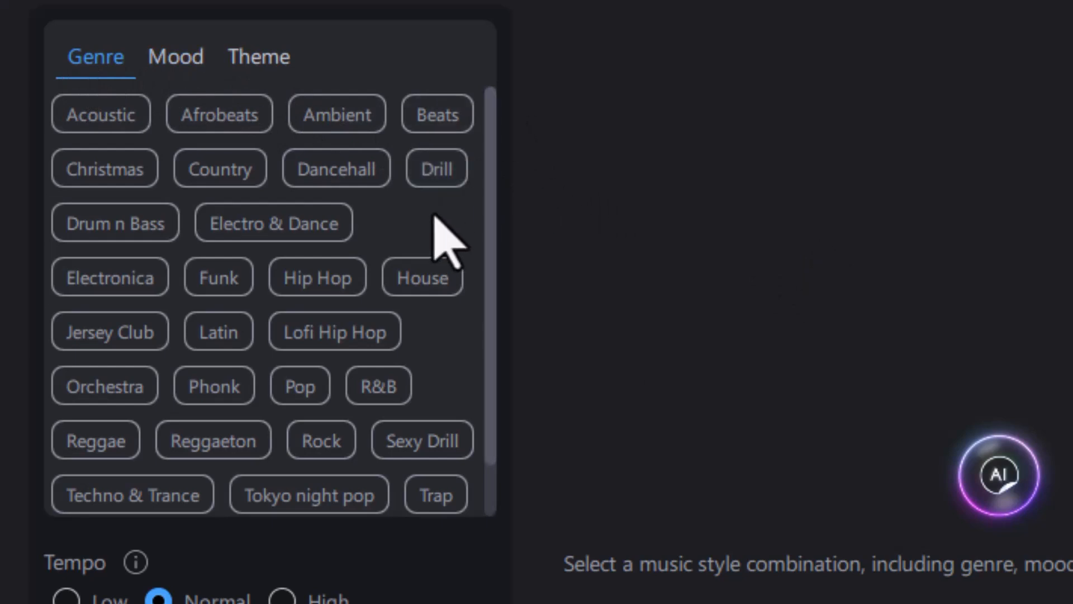
# - Tag the music with the Orchestra genre and the Suspense mood
pyautogui.click(118, 382)
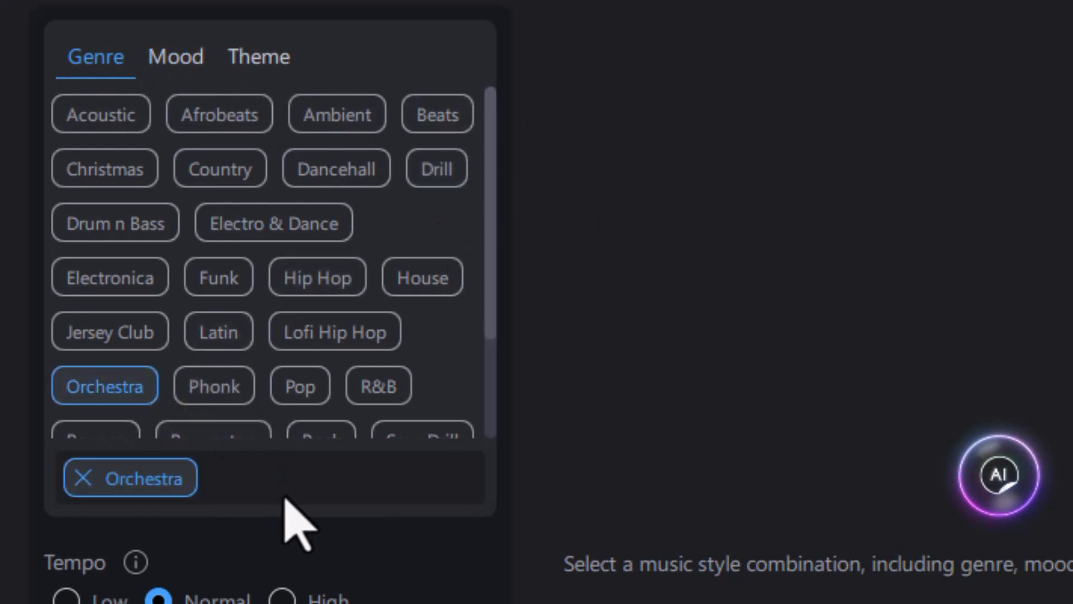
pyautogui.click(184, 62)
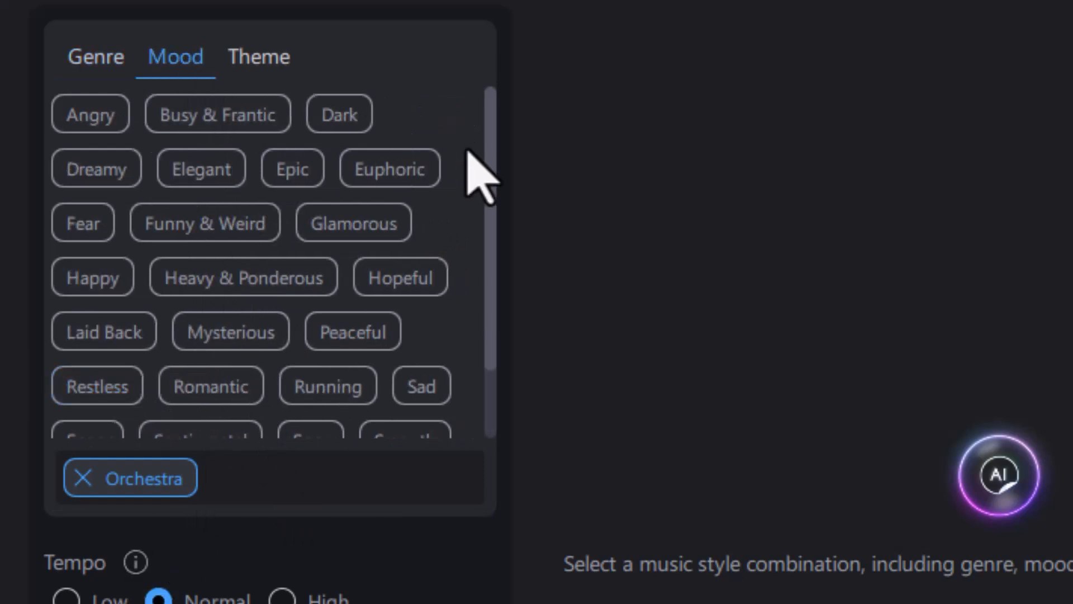
pyautogui.scroll(-3, 491, 251)
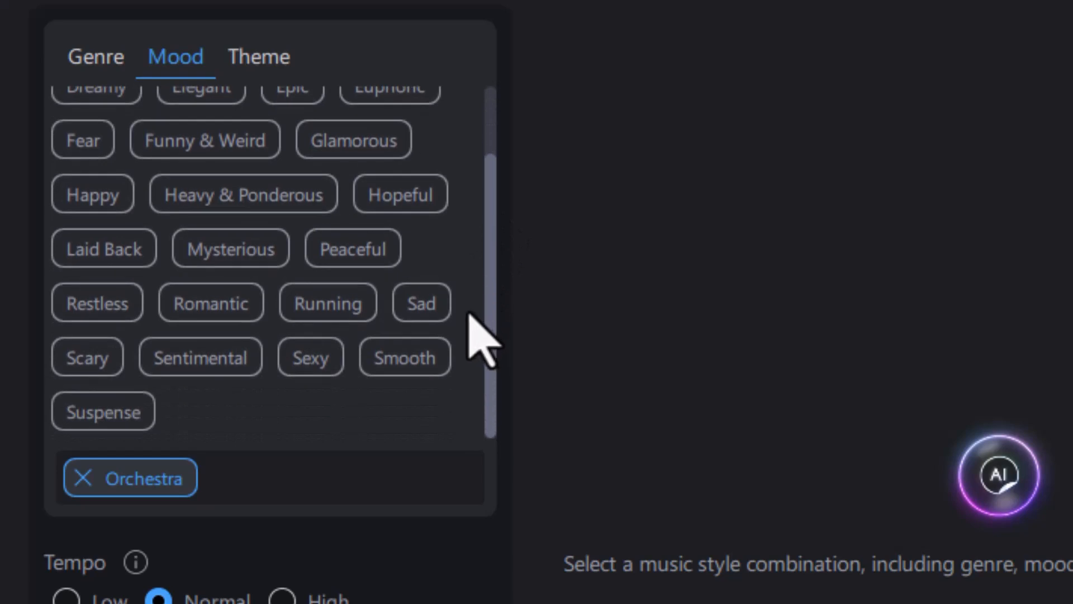
pyautogui.click(110, 422)
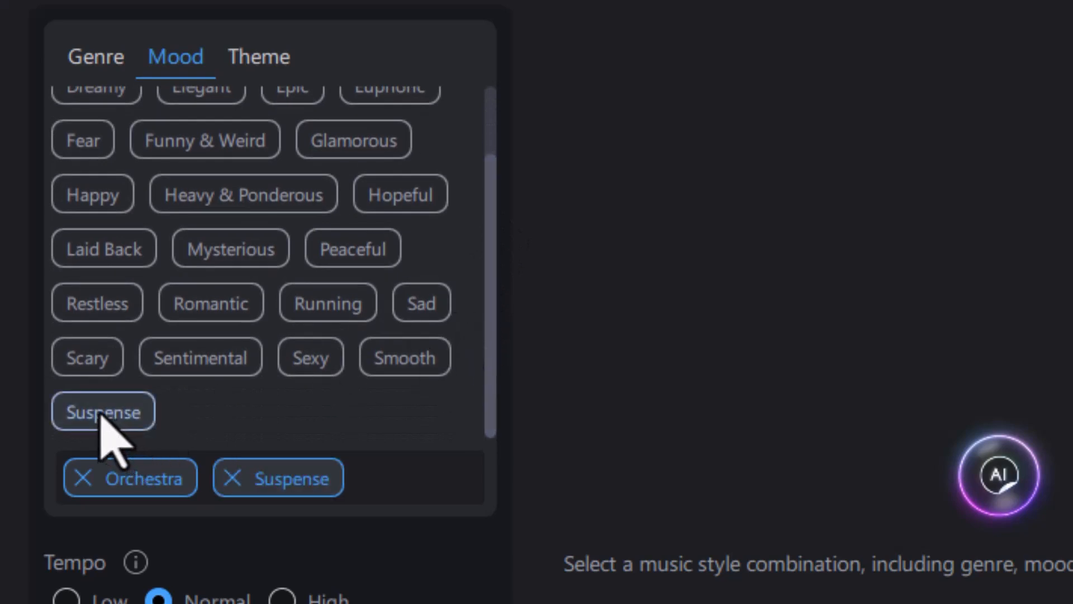
# - Set the theme to Cinematic after briefly trying Drama
pyautogui.click(264, 66)
pyautogui.moveTo(486, 162)
pyautogui.mouseDown()
pyautogui.moveTo(479, 233)
pyautogui.moveTo(484, 153)
pyautogui.mouseUp()
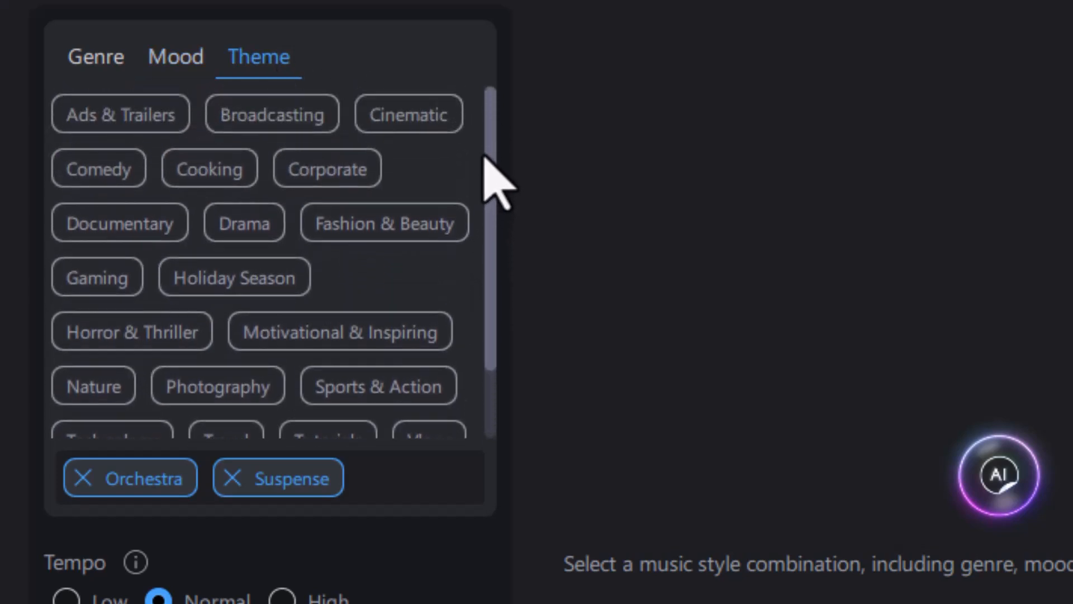
pyautogui.click(420, 118)
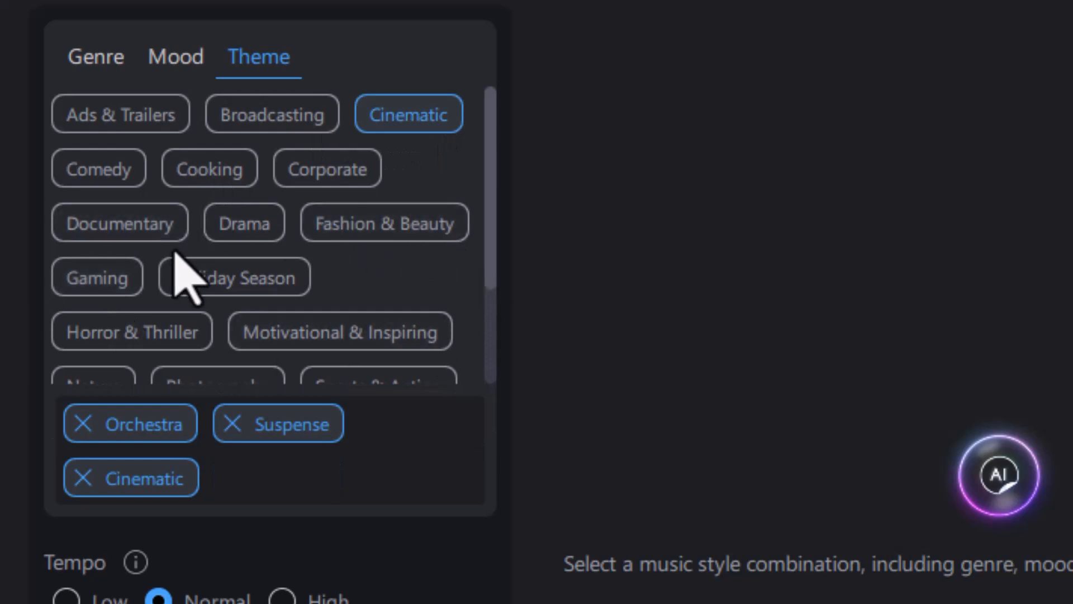
pyautogui.click(244, 226)
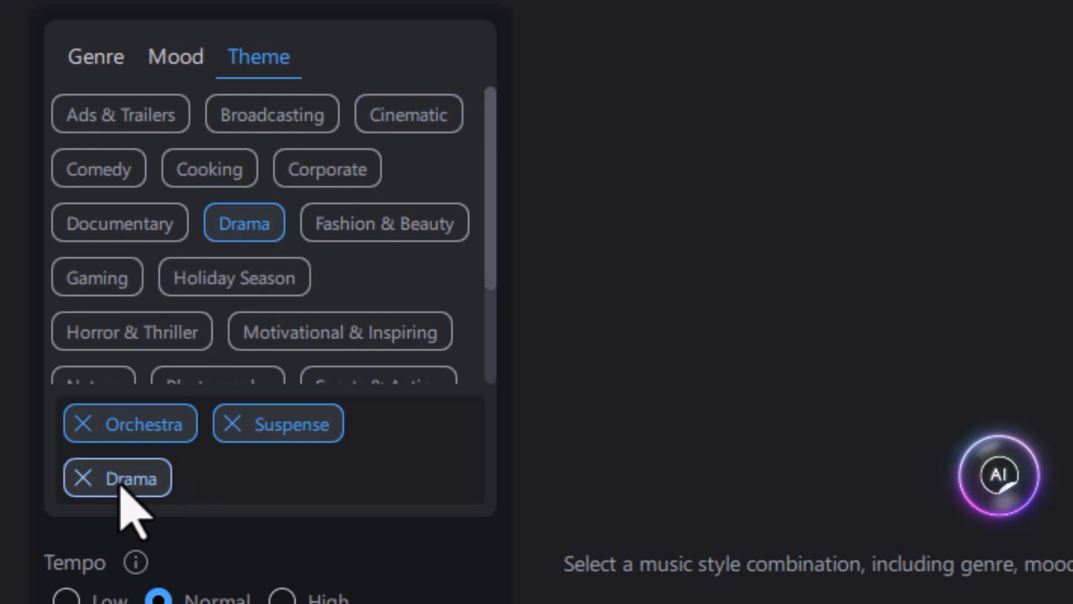
pyautogui.click(415, 121)
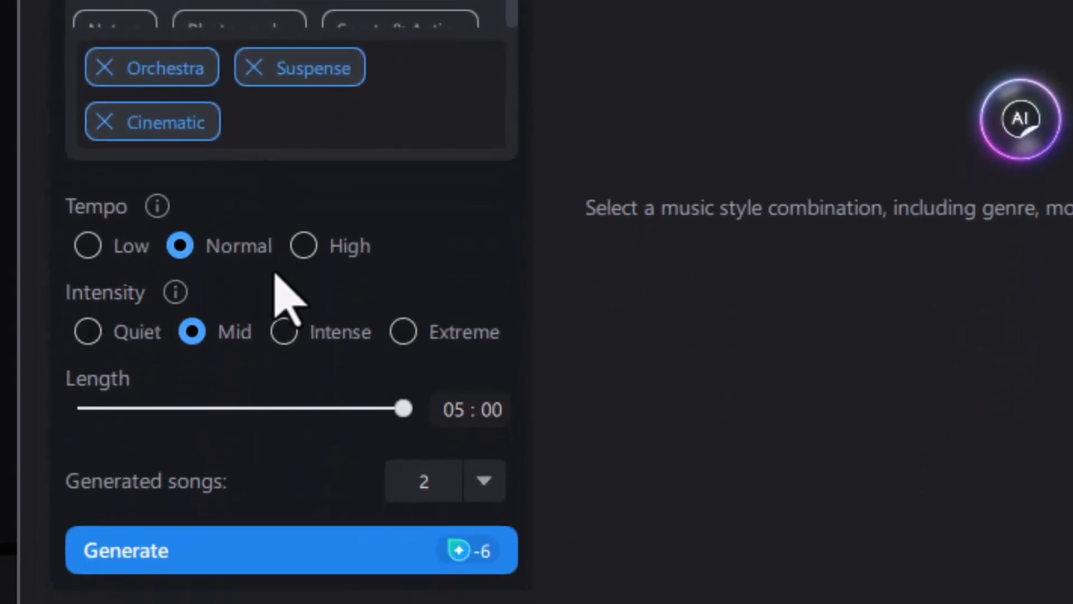
# - Set tempo to High and intensity to Intense, then start generating
pyautogui.click(302, 246)
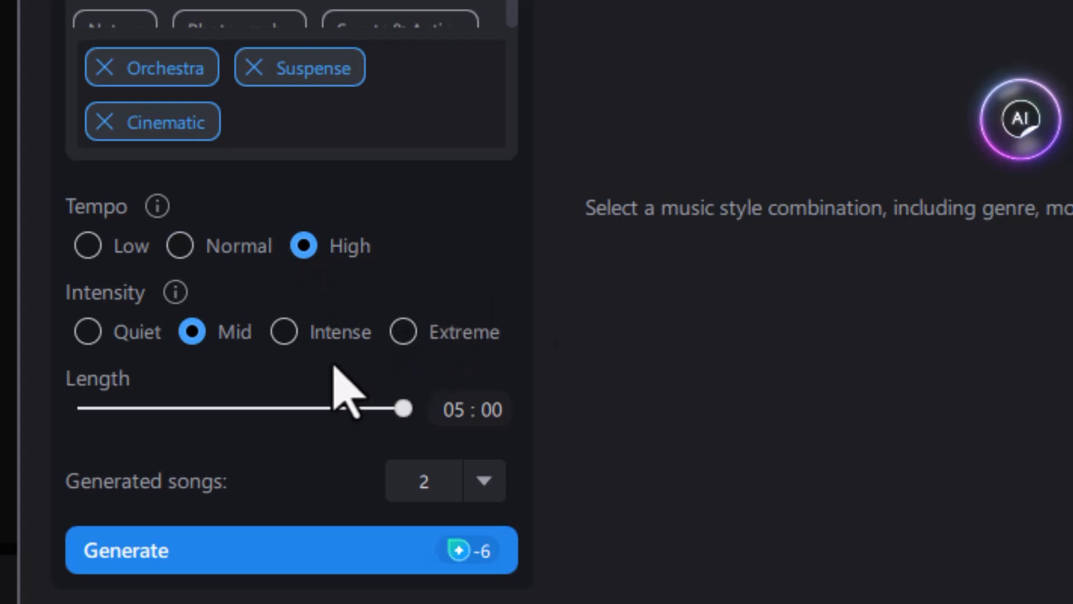
pyautogui.click(285, 333)
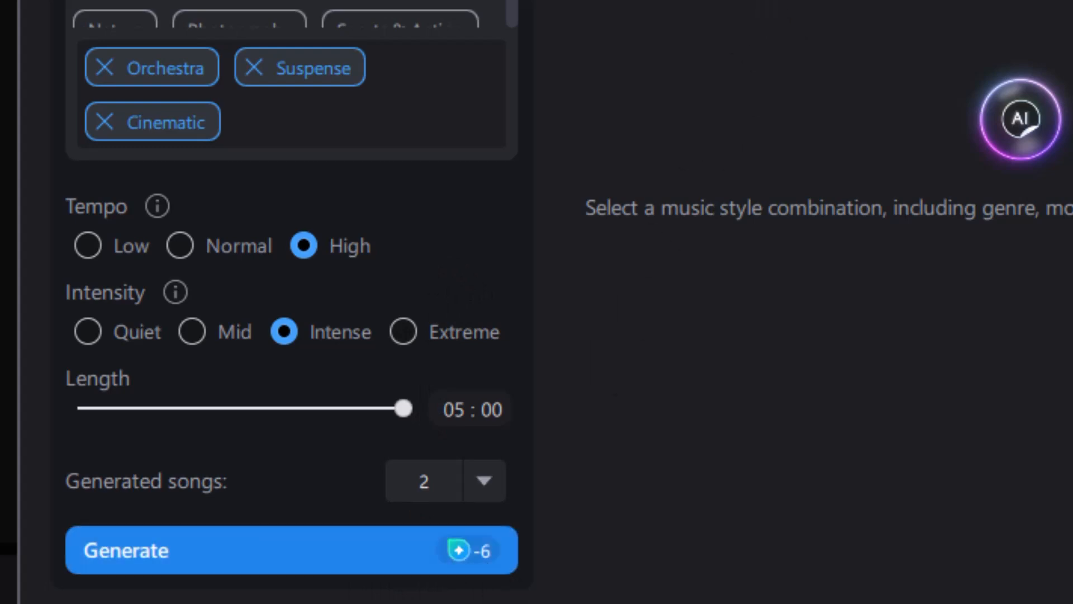
pyautogui.click(292, 555)
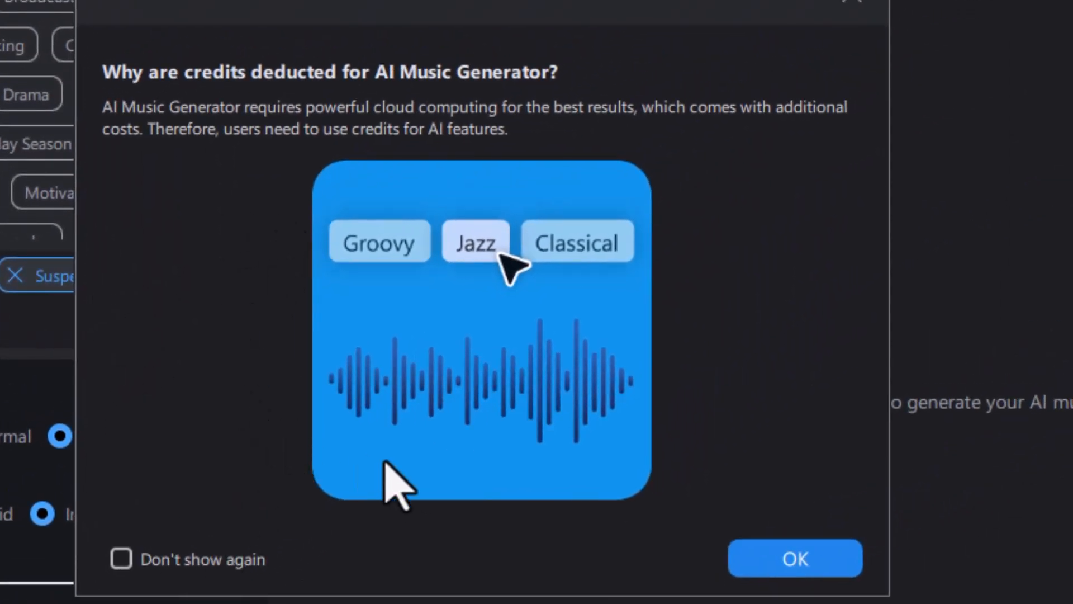
# - Accept the credit notice so the two orchestral suspense tracks are generated
pyautogui.click(804, 560)
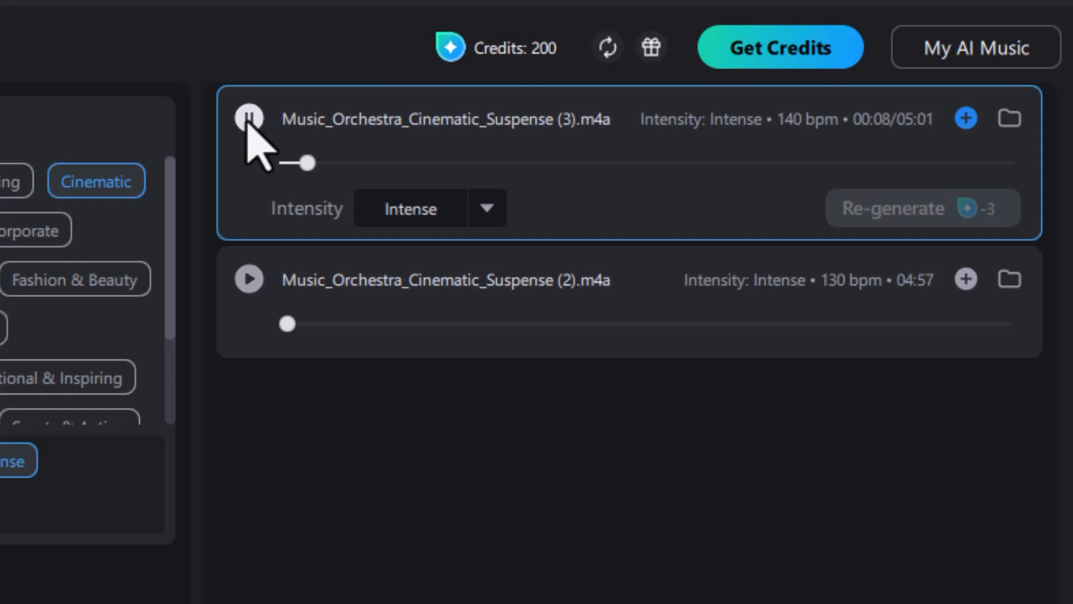
# - Pause the first track, then play and pause Music_Orchestra_Cinematic_Suspense (2).m4a
pyautogui.click(248, 119)
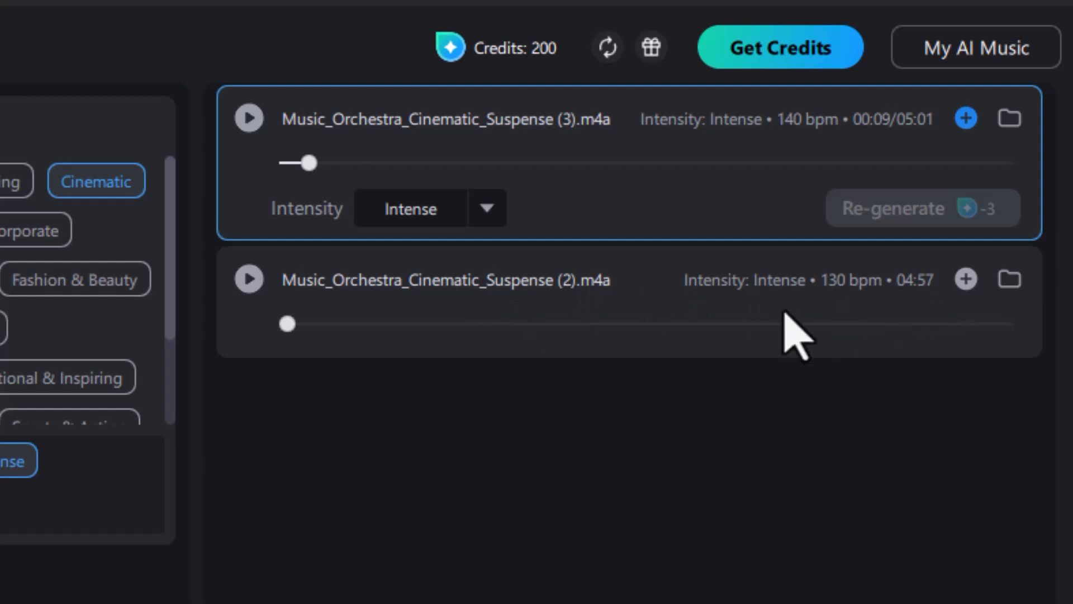
pyautogui.click(249, 279)
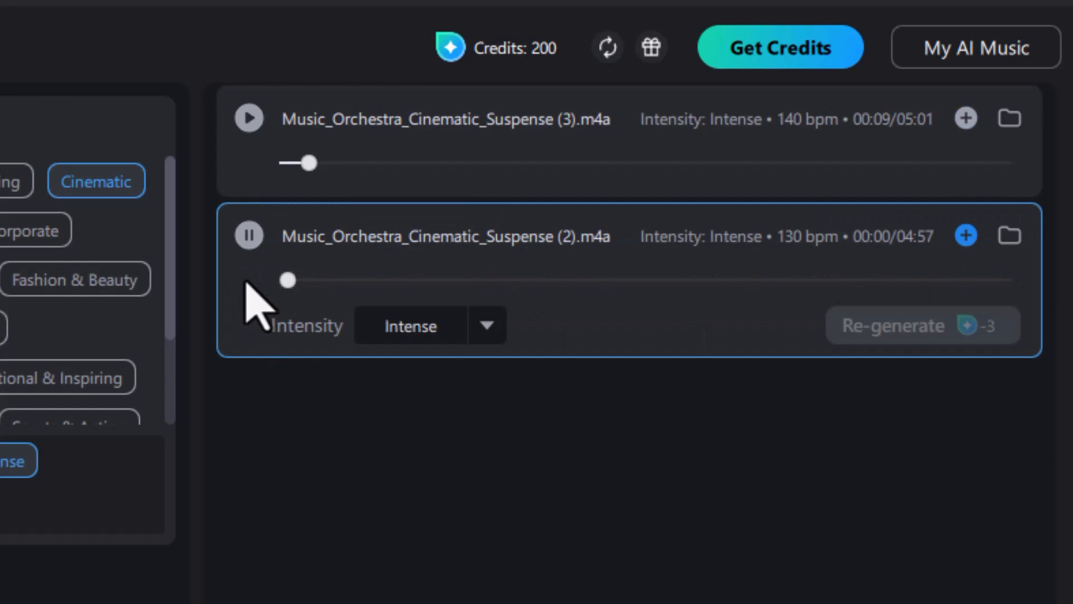
pyautogui.click(249, 237)
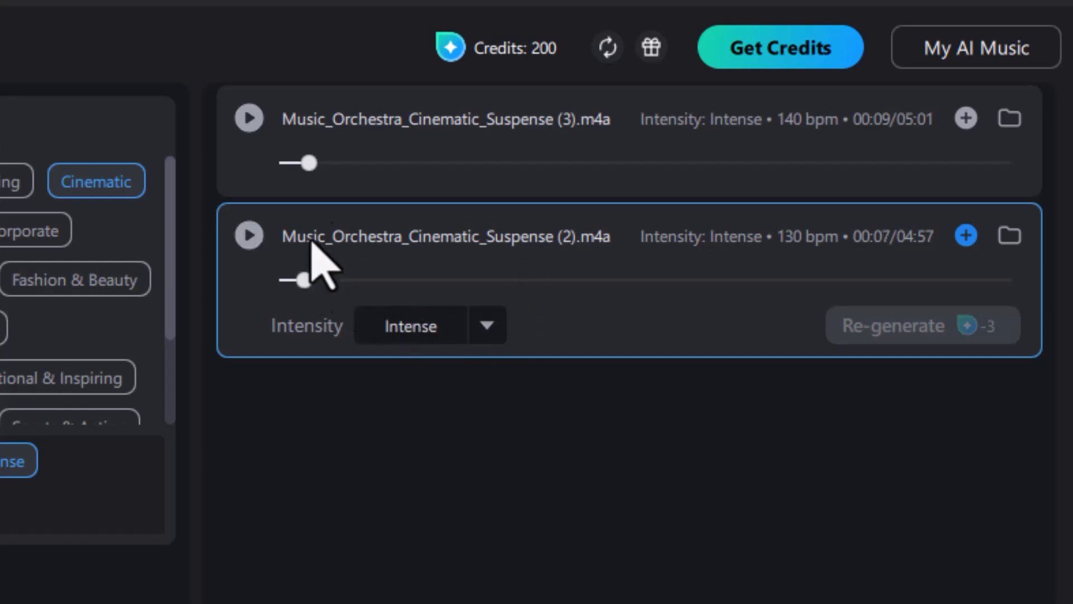
# - Give the Suspense (2) track Mid intensity, preview it to 00:15, then select the Suspense (3) track
pyautogui.click(483, 325)
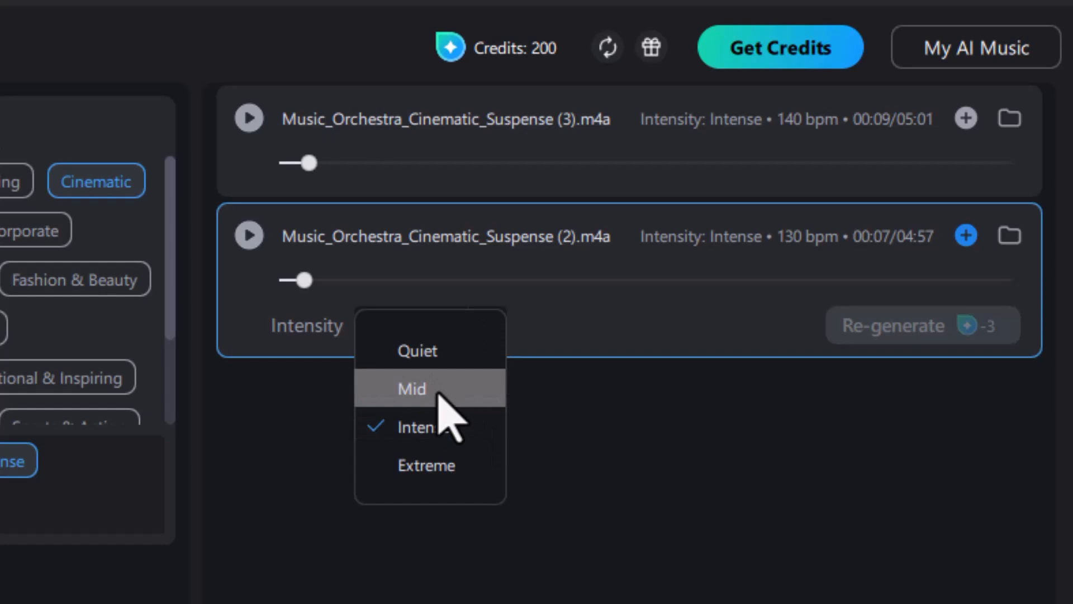
pyautogui.click(447, 413)
pyautogui.click(246, 235)
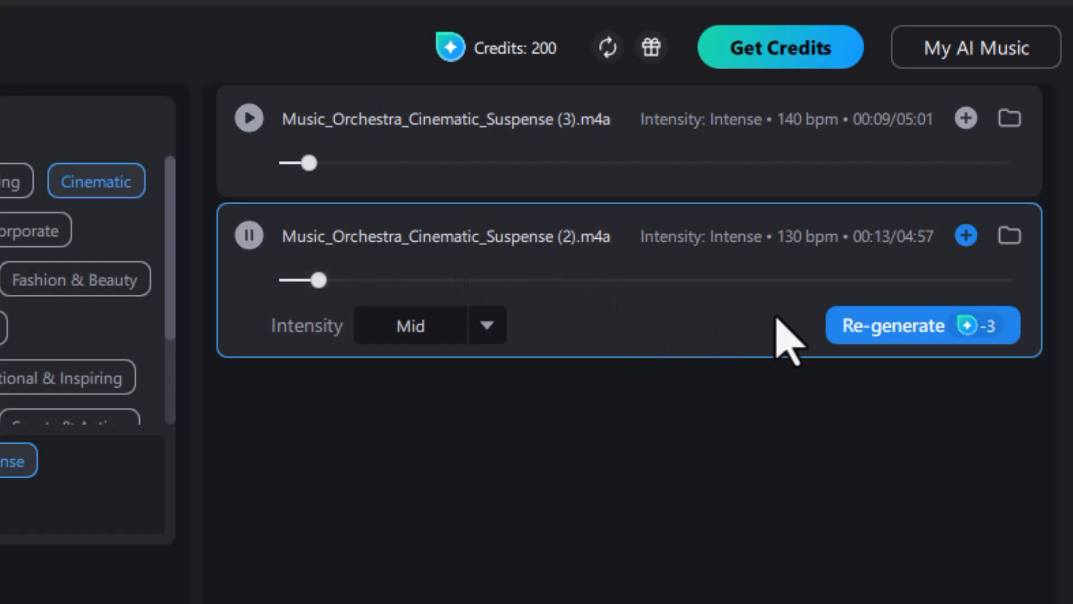
pyautogui.click(250, 237)
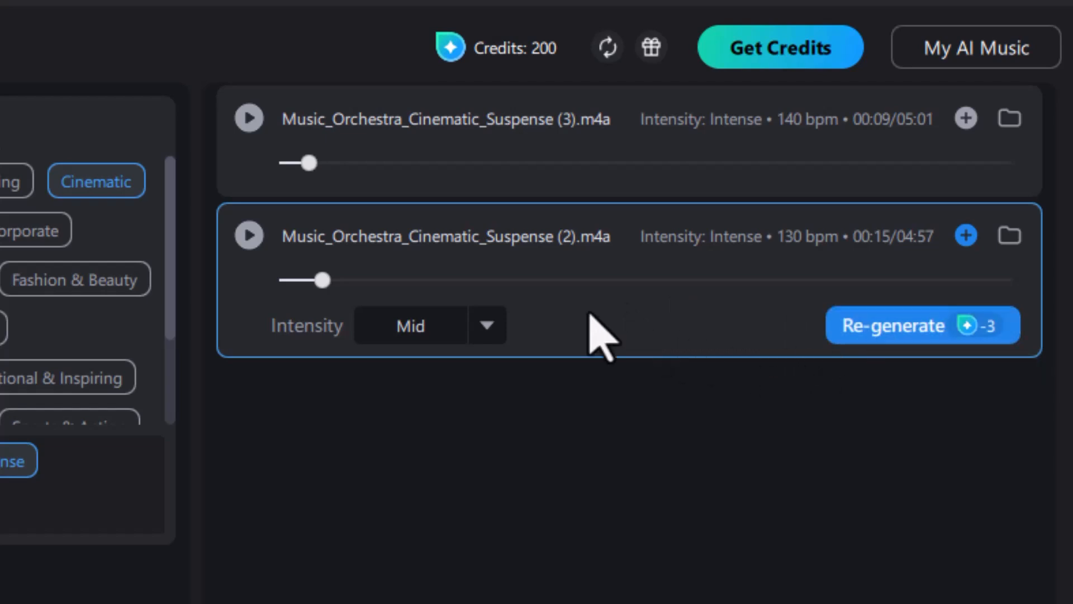
pyautogui.click(514, 190)
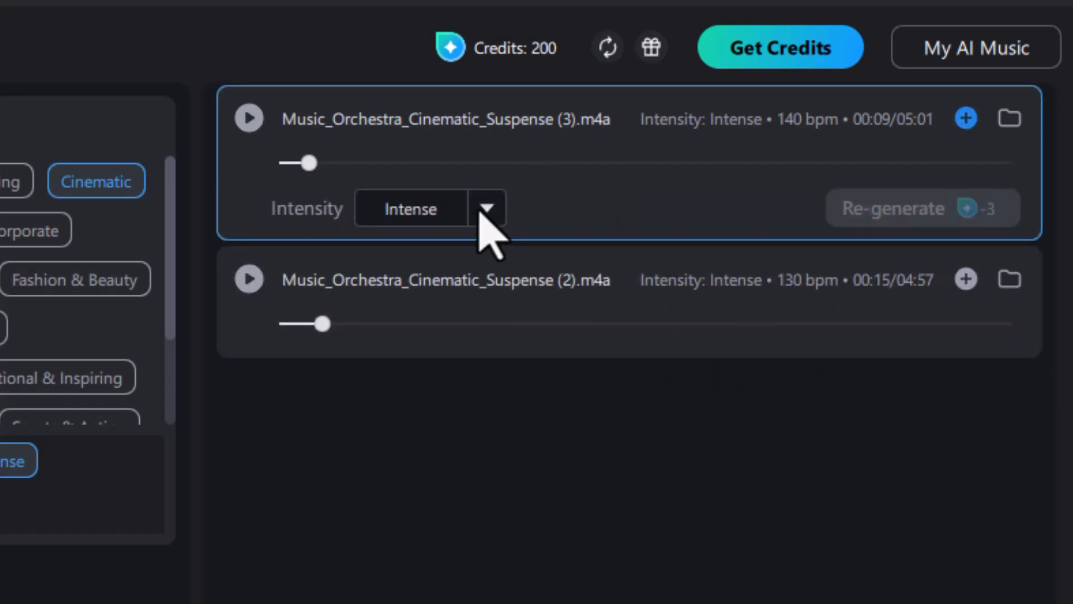
# - Try Quiet intensity on the Suspense (3) track and preview it
pyautogui.click(481, 211)
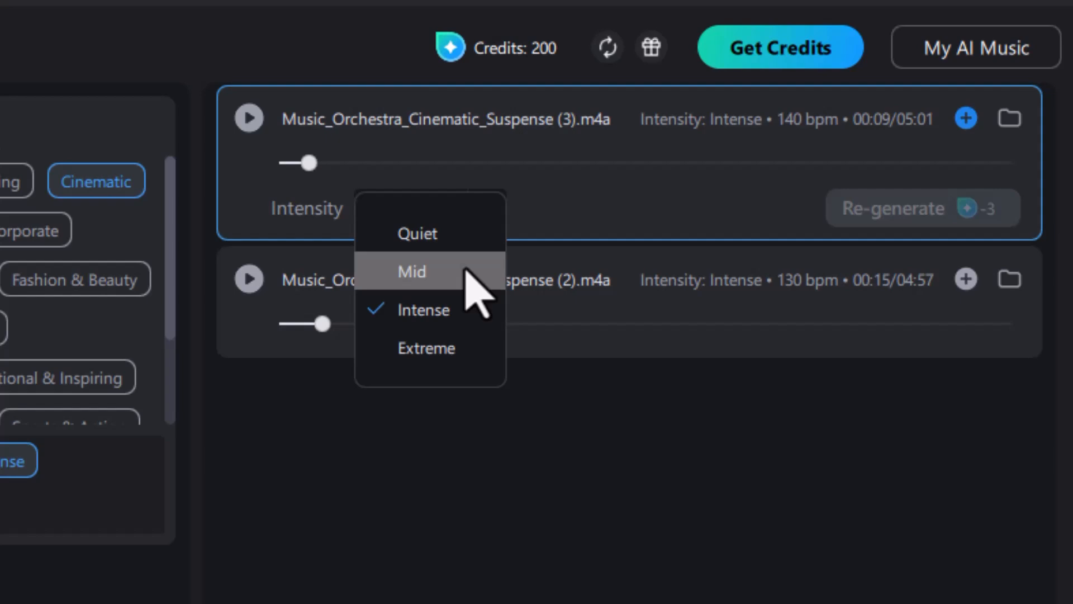
pyautogui.click(428, 233)
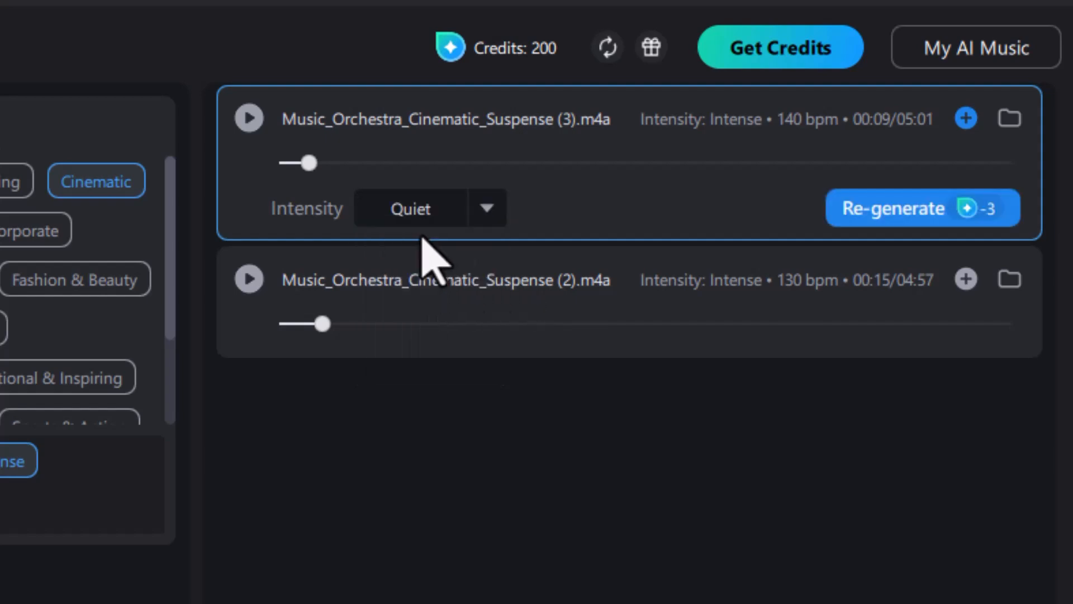
pyautogui.click(246, 119)
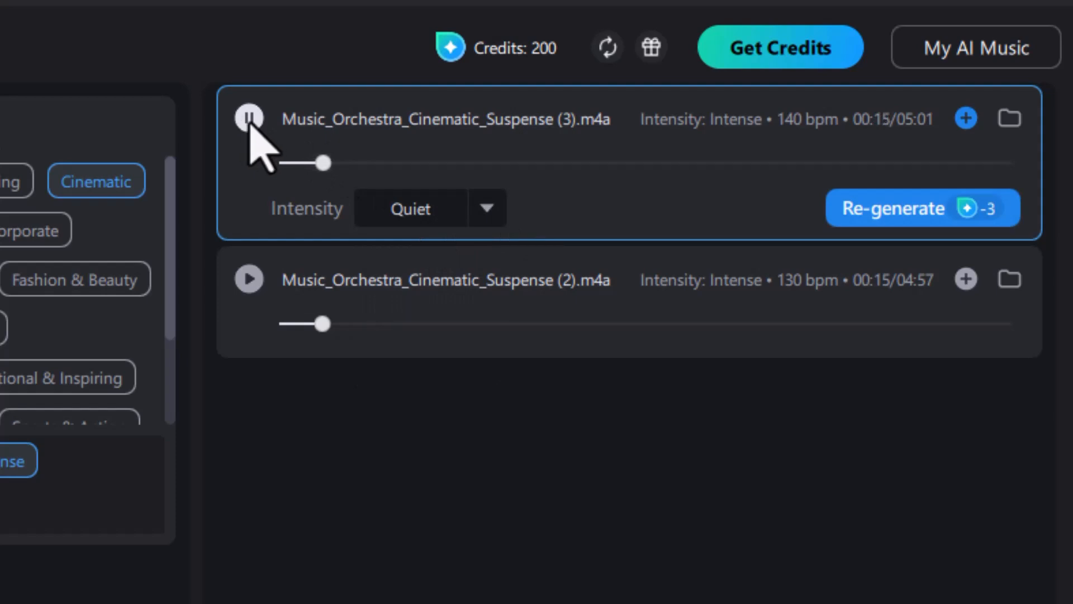
pyautogui.click(248, 119)
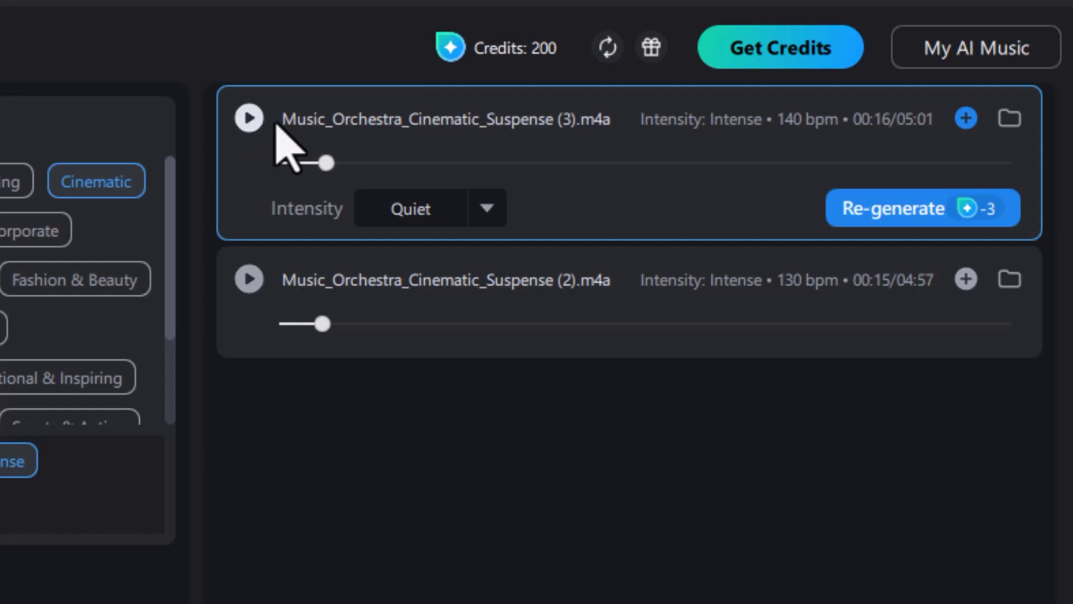
# - Switch the Suspense (3) track to Extreme intensity and preview it to 00:22
pyautogui.click(486, 209)
pyautogui.click(442, 361)
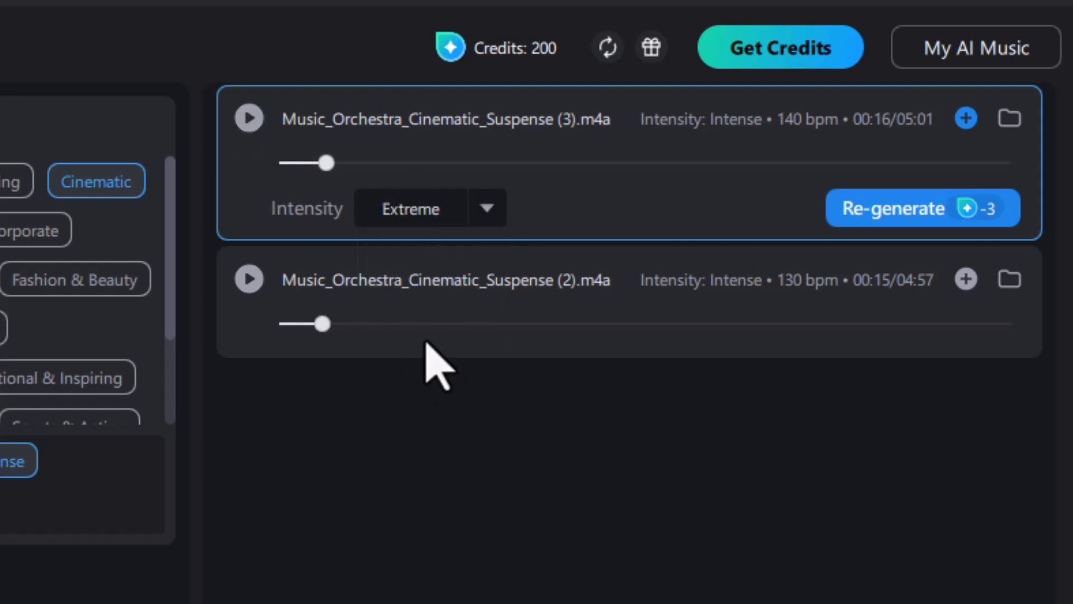
pyautogui.click(252, 118)
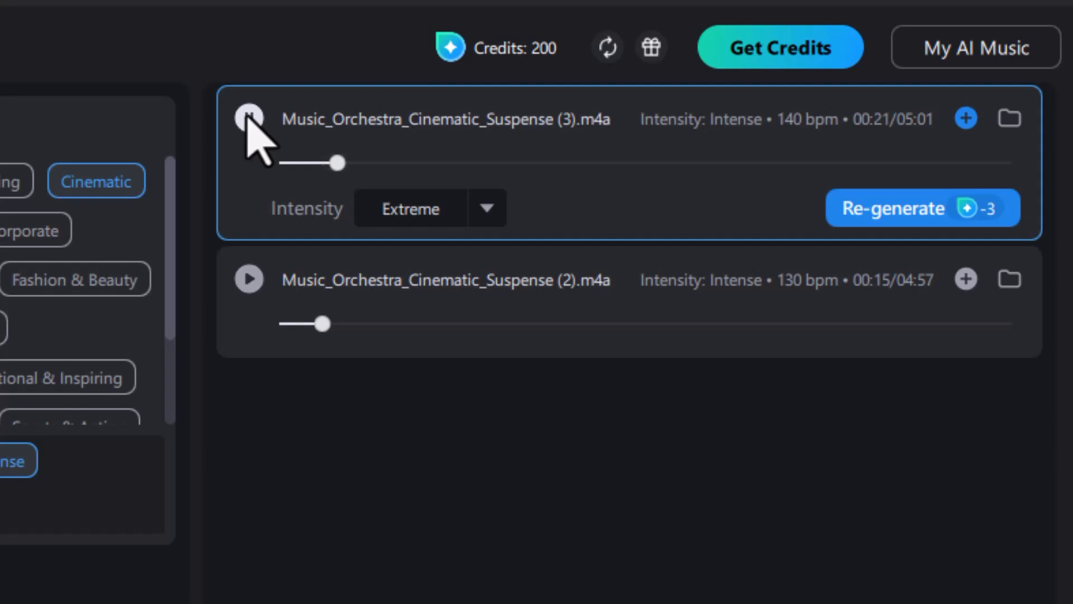
pyautogui.click(250, 118)
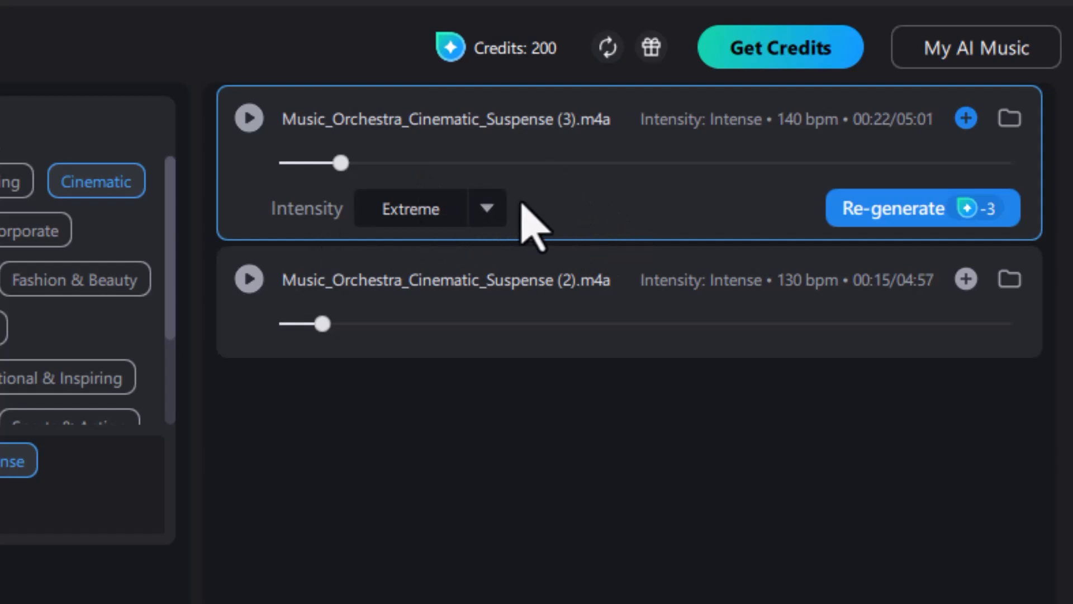
# - Add the Suspense (3) and Suspense (2) tracks to the library, then close the generator
pyautogui.click(970, 120)
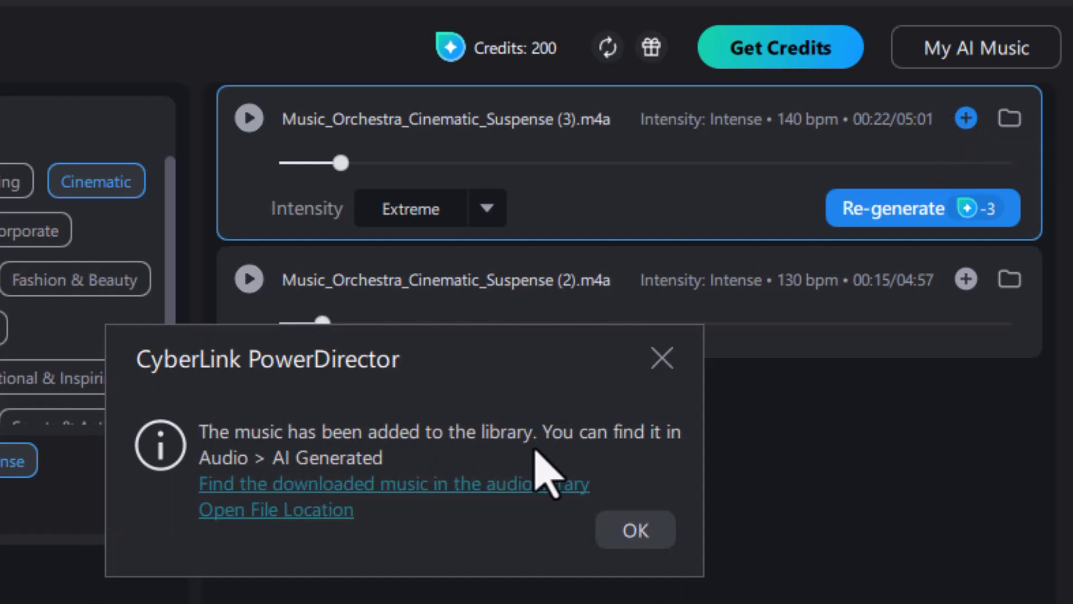
pyautogui.click(636, 530)
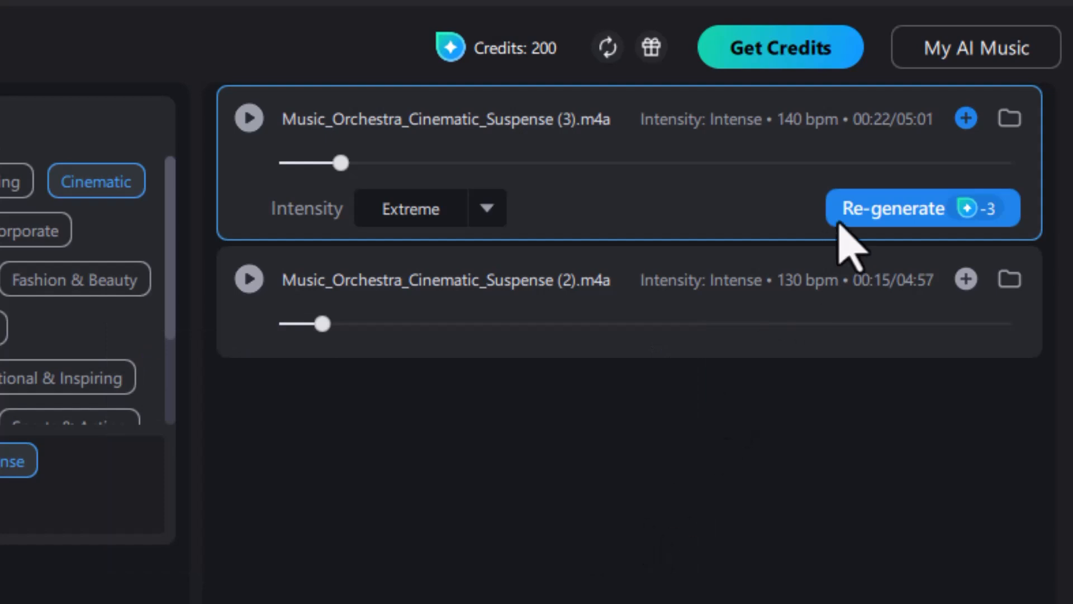
pyautogui.click(966, 278)
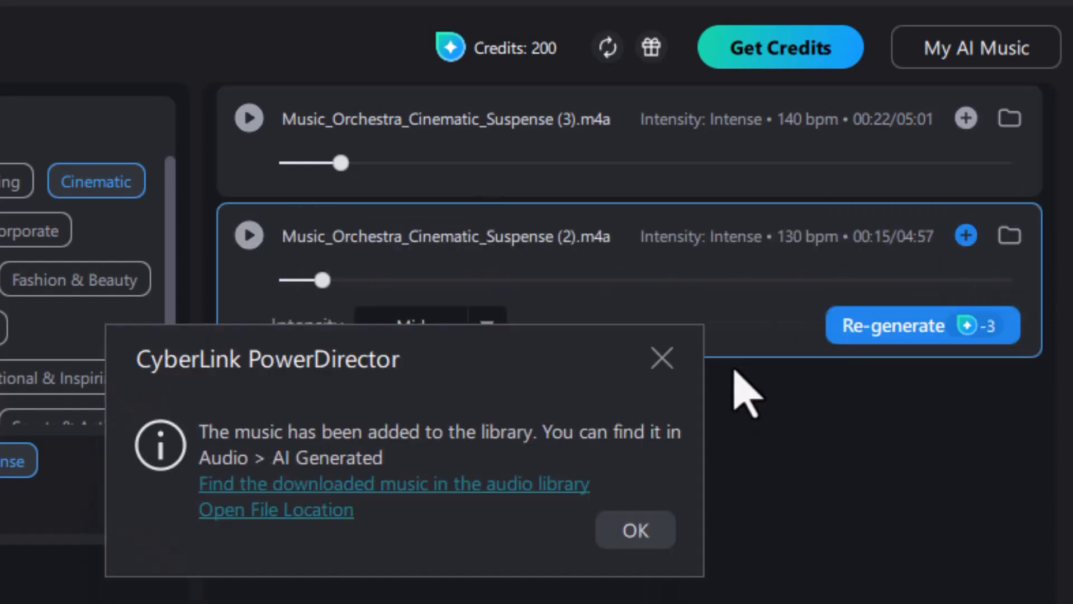
pyautogui.click(636, 530)
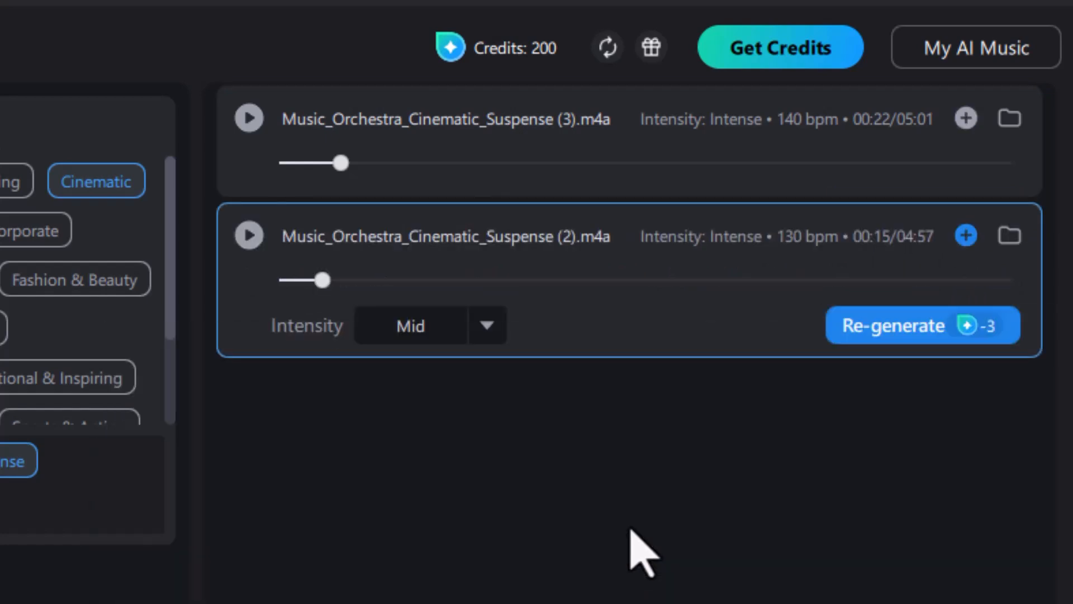
pyautogui.click(1050, 2)
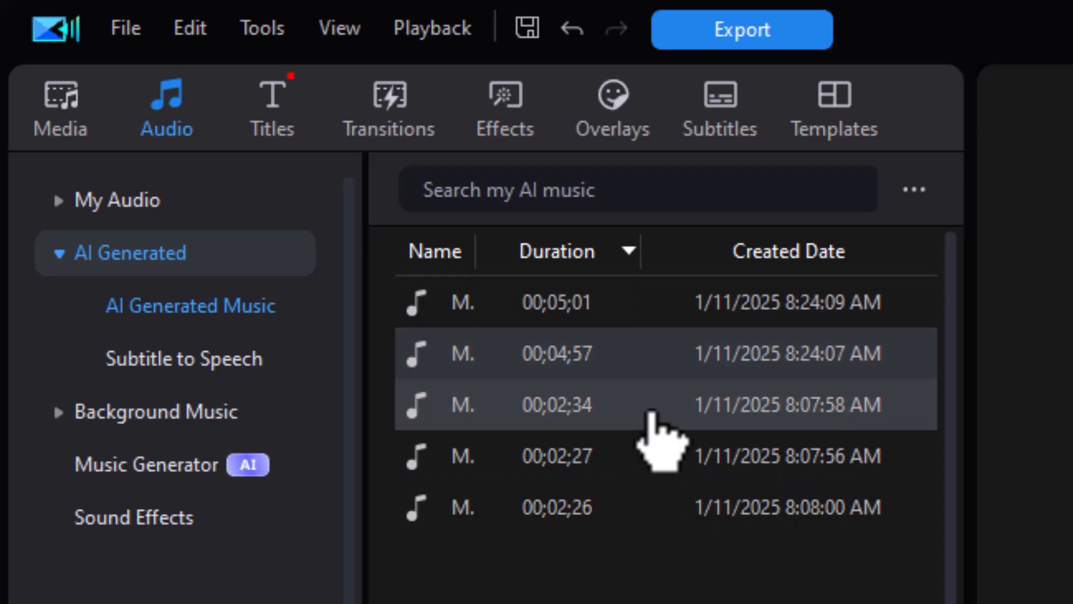
# - Sort AI music by ascending duration and place the 04;57 track on audio track 2
pyautogui.click(625, 251)
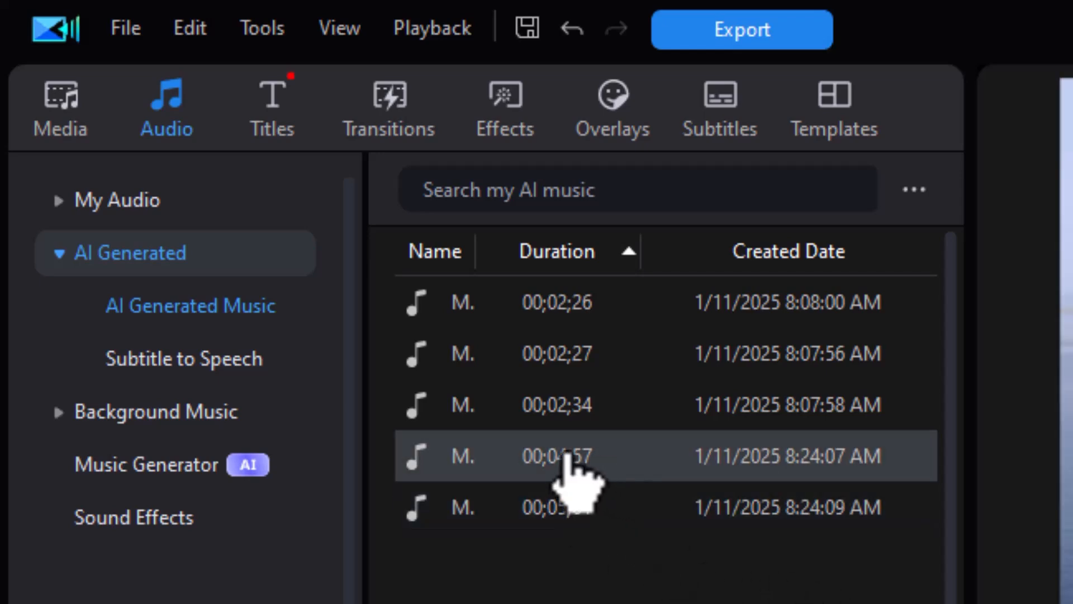
pyautogui.moveTo(567, 455); pyautogui.dragTo(106, 603)
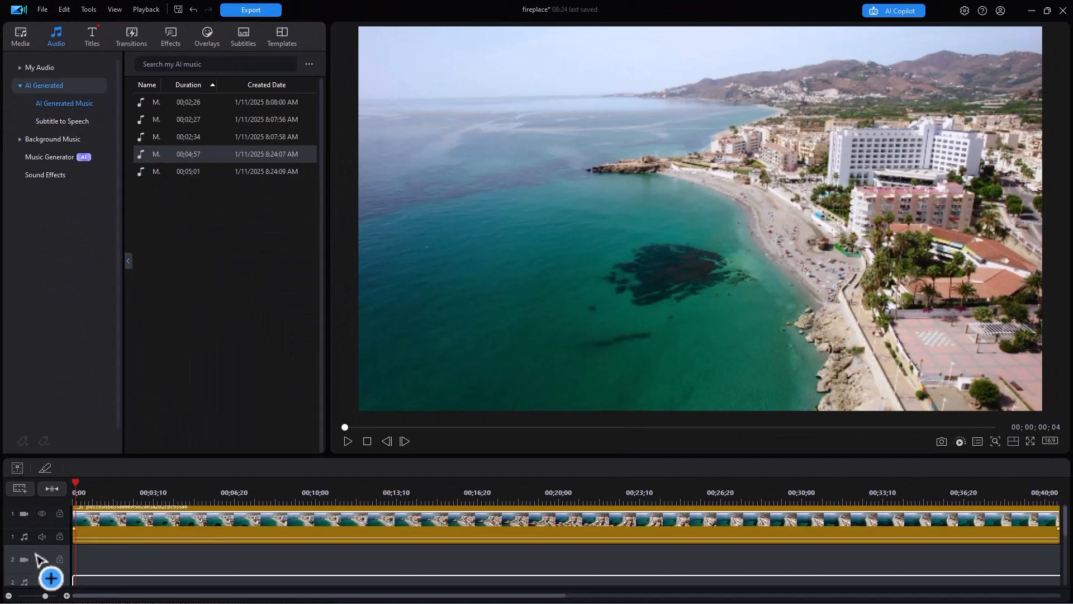
pyautogui.moveTo(35, 553); pyautogui.dragTo(52, 557)
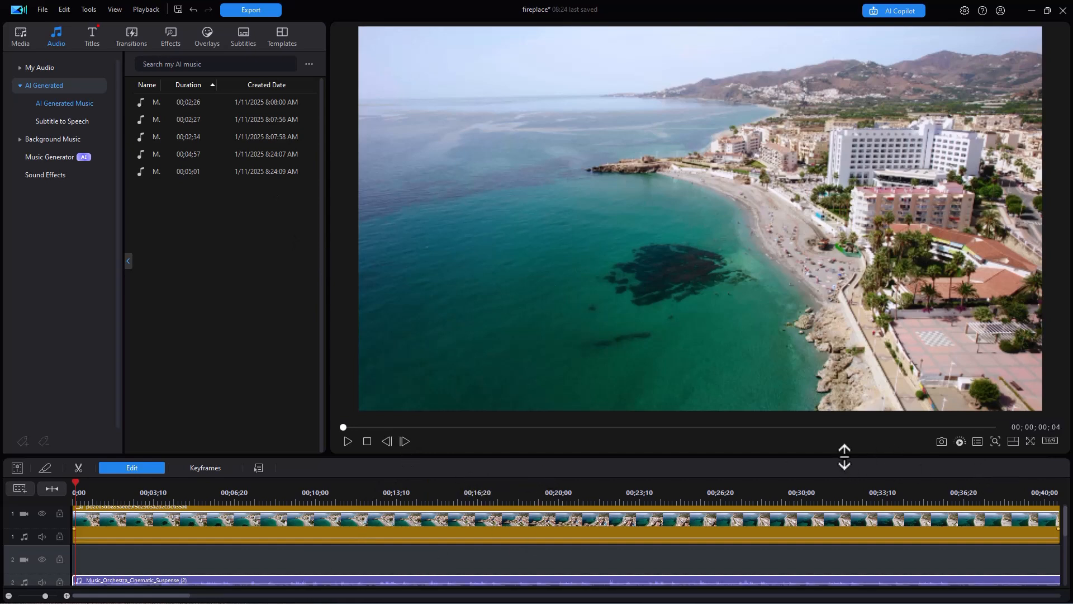
# - Enlarge the timeline and view the 04;57 suspense music clip's file properties (AAC, 11.44 MB, 44kHz stereo)
pyautogui.moveTo(844, 456); pyautogui.dragTo(824, 425)
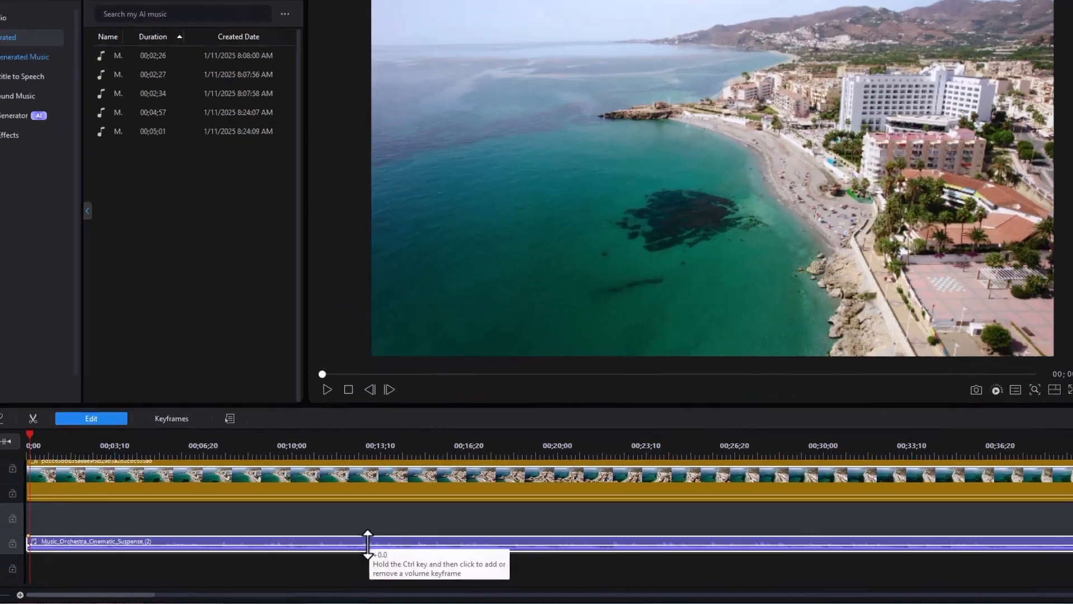
pyautogui.rightClick(368, 542)
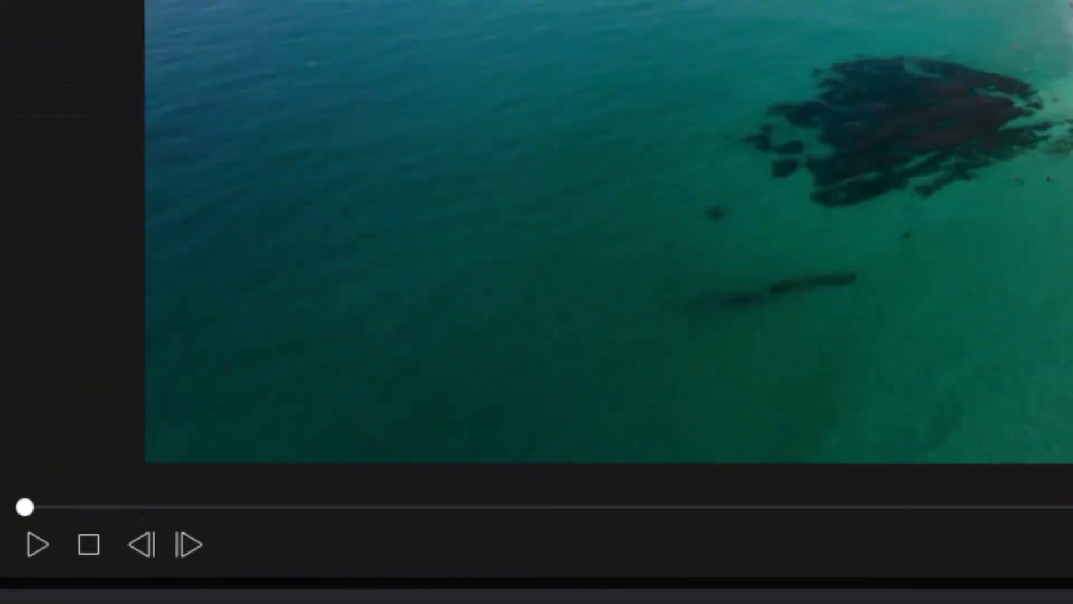
pyautogui.click(300, 383)
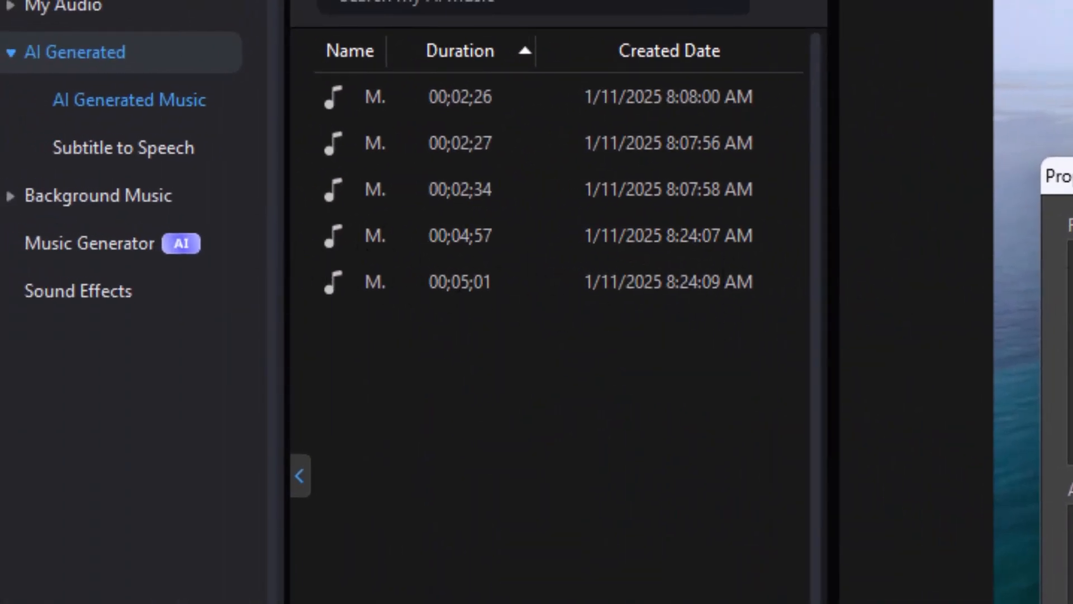
# - Close Properties and check the 00;04;57 track's options without removing it from AI Generated Music
pyautogui.press('Escape')
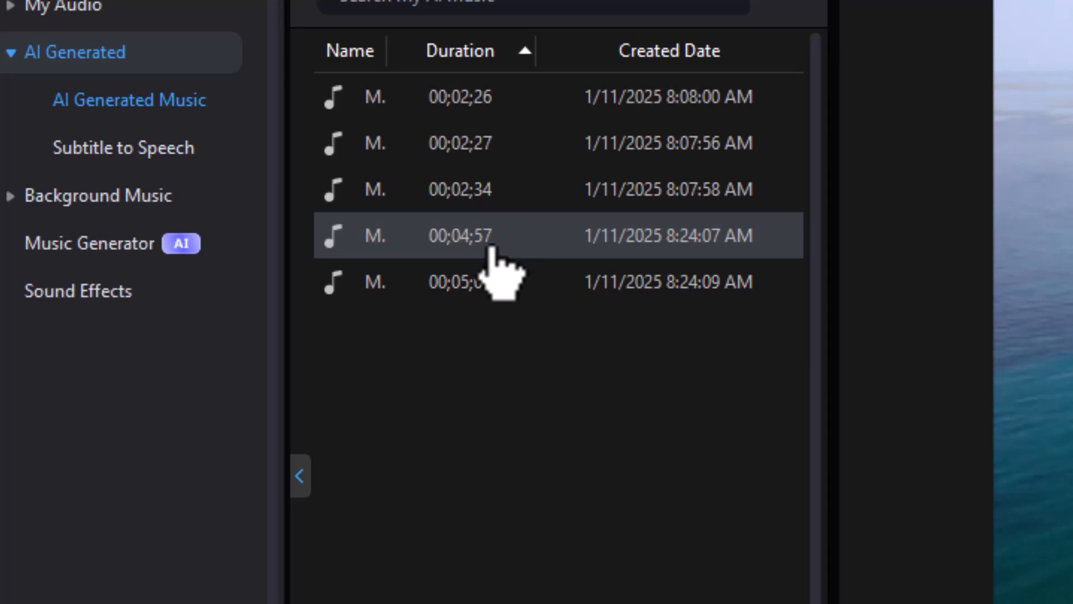
pyautogui.rightClick(521, 230)
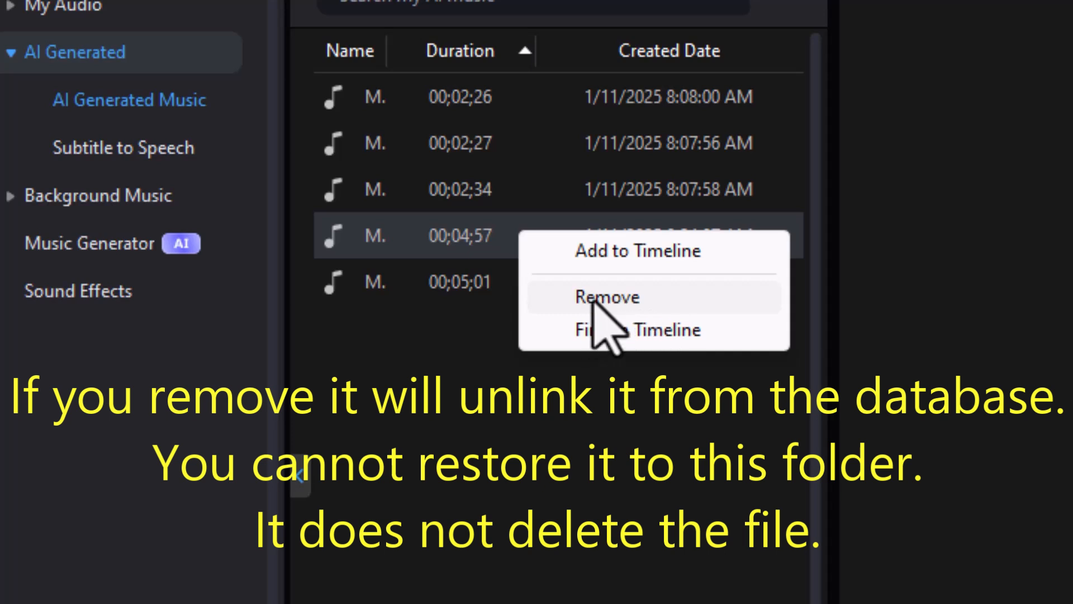
pyautogui.click(563, 472)
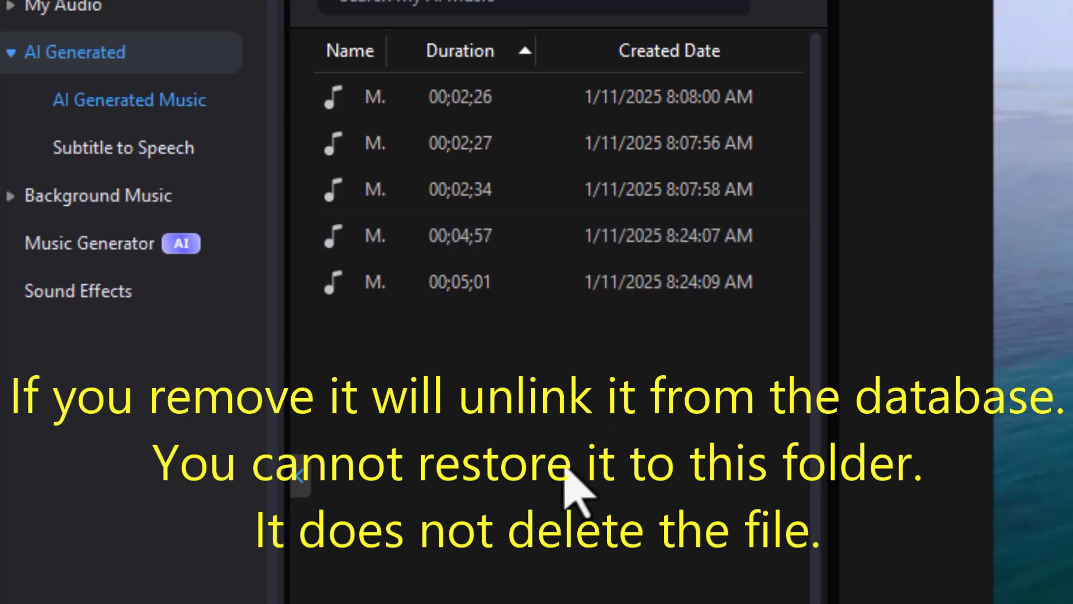